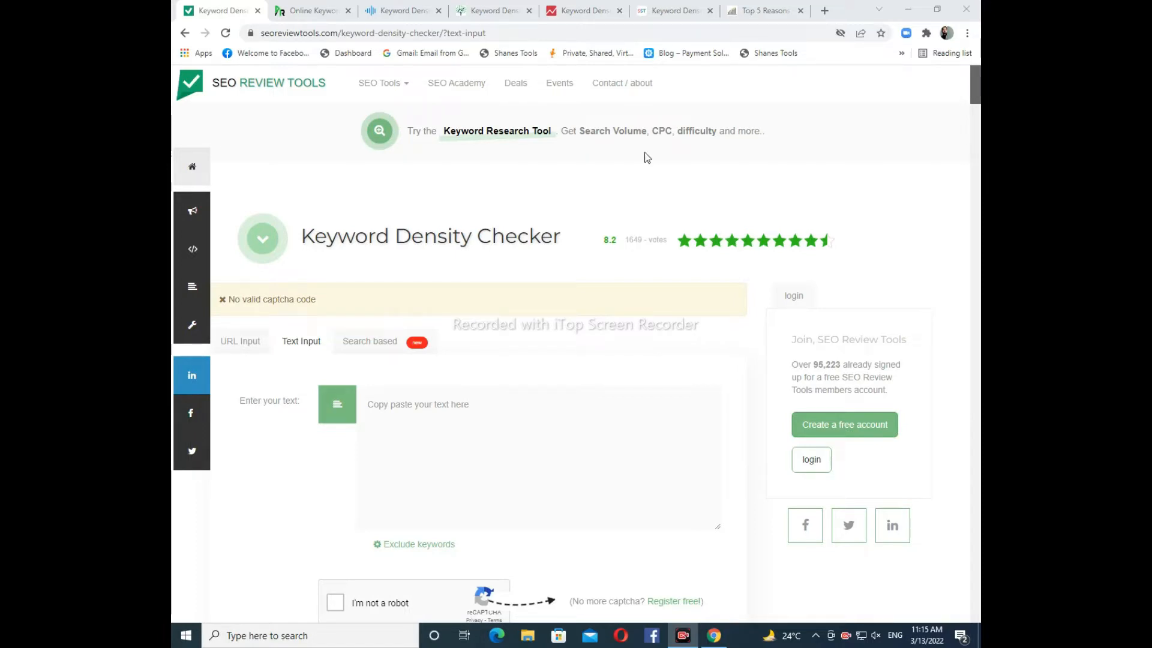
Step: Look at the URL input option of the SEO Review Tools Keyword Density Checker and its website URL field
drag(980, 88, 980, 90)
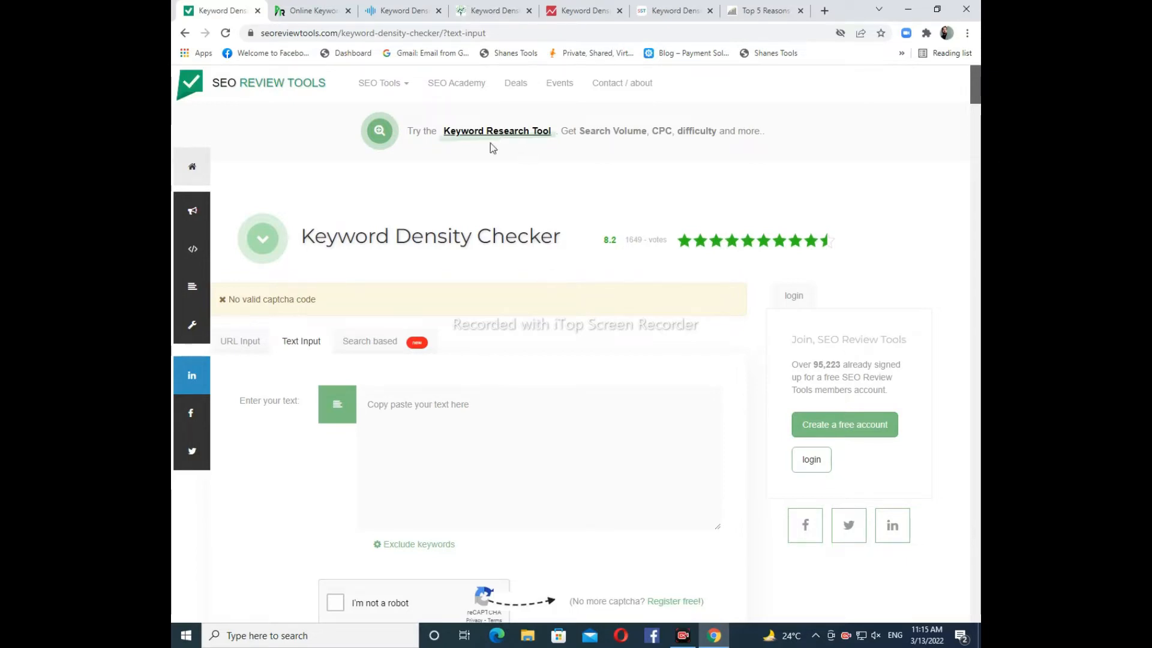
click(246, 341)
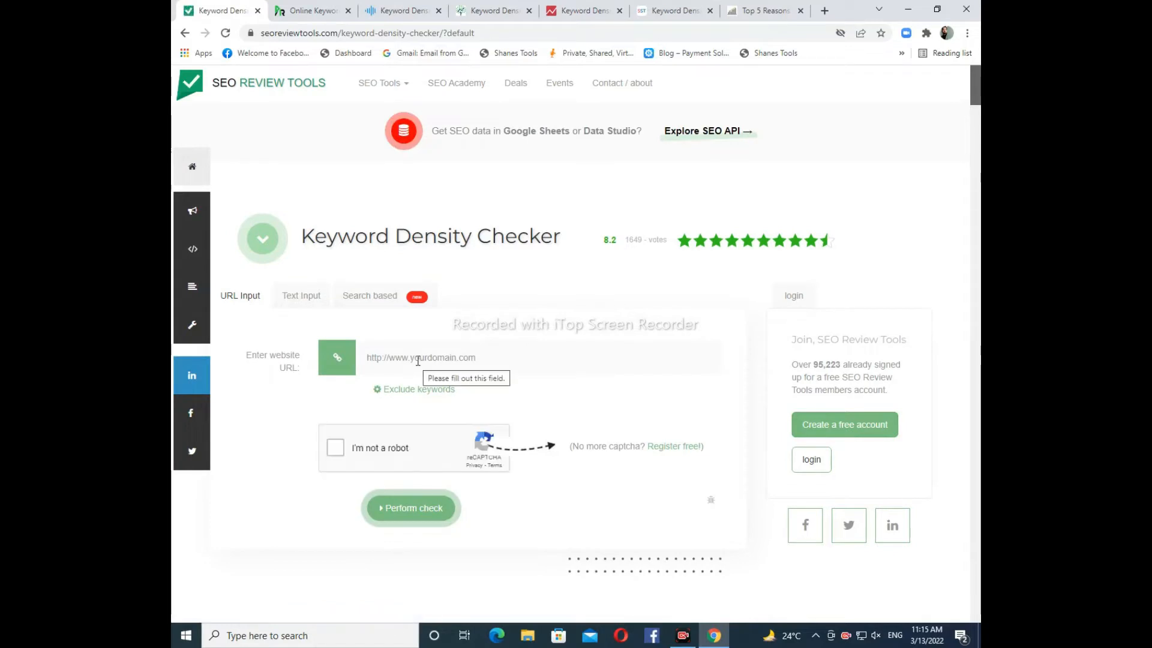
right_click(412, 355)
click(410, 357)
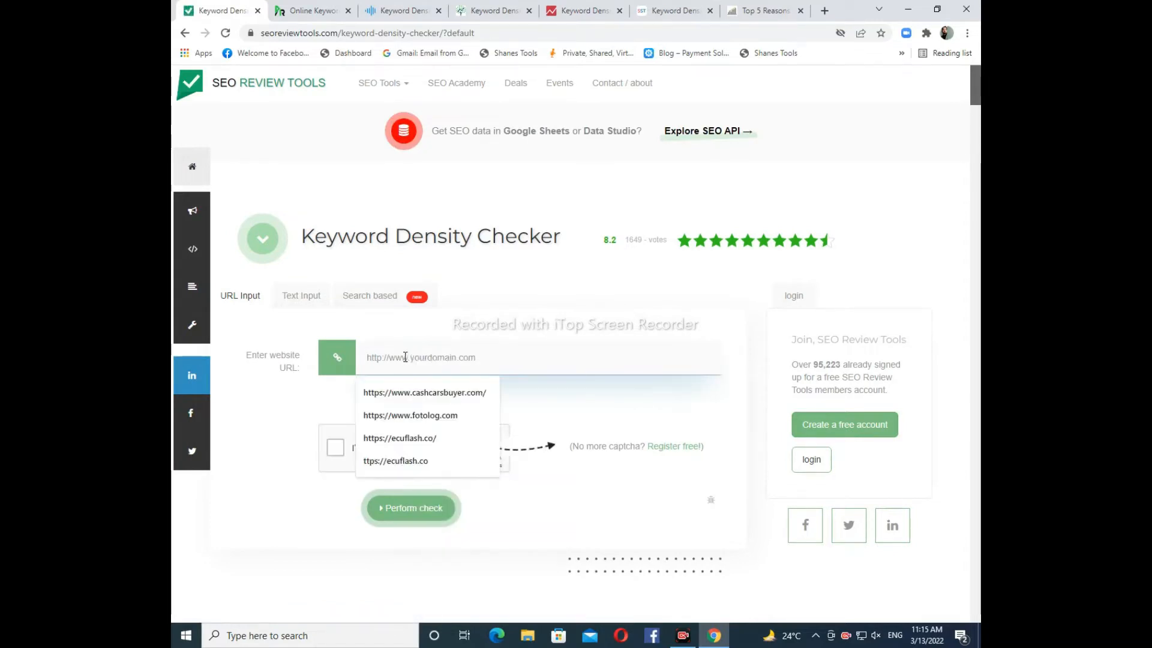
click(312, 436)
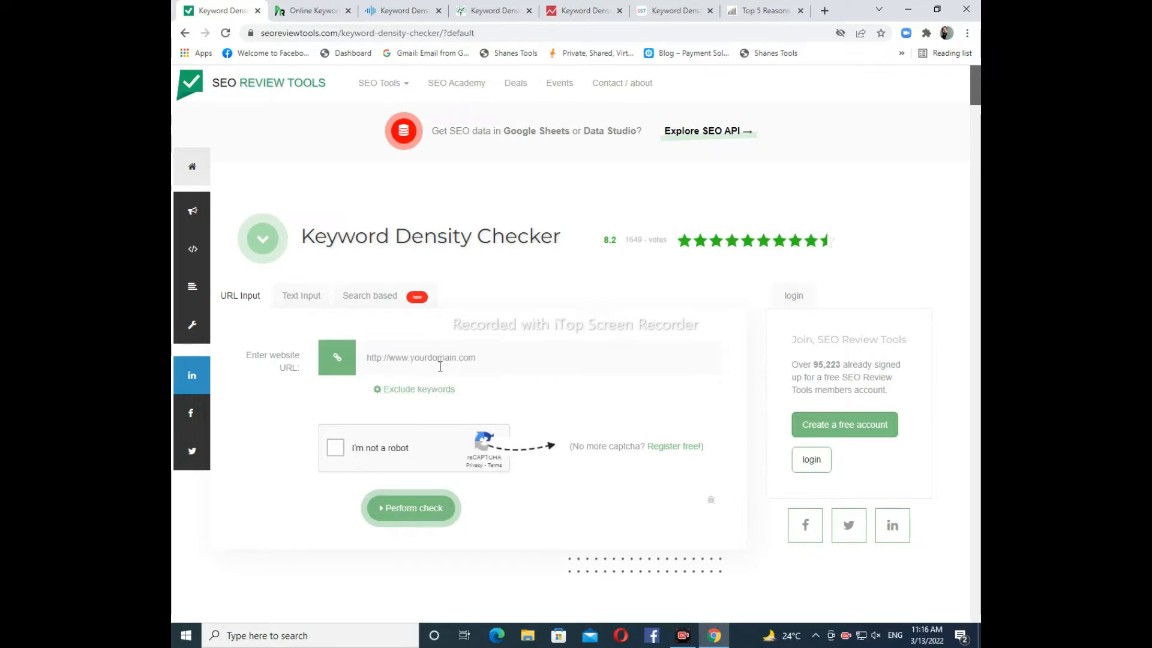
Step: Paste the copied fashion article as text input, confirm the captcha and perform the keyword density check
click(307, 304)
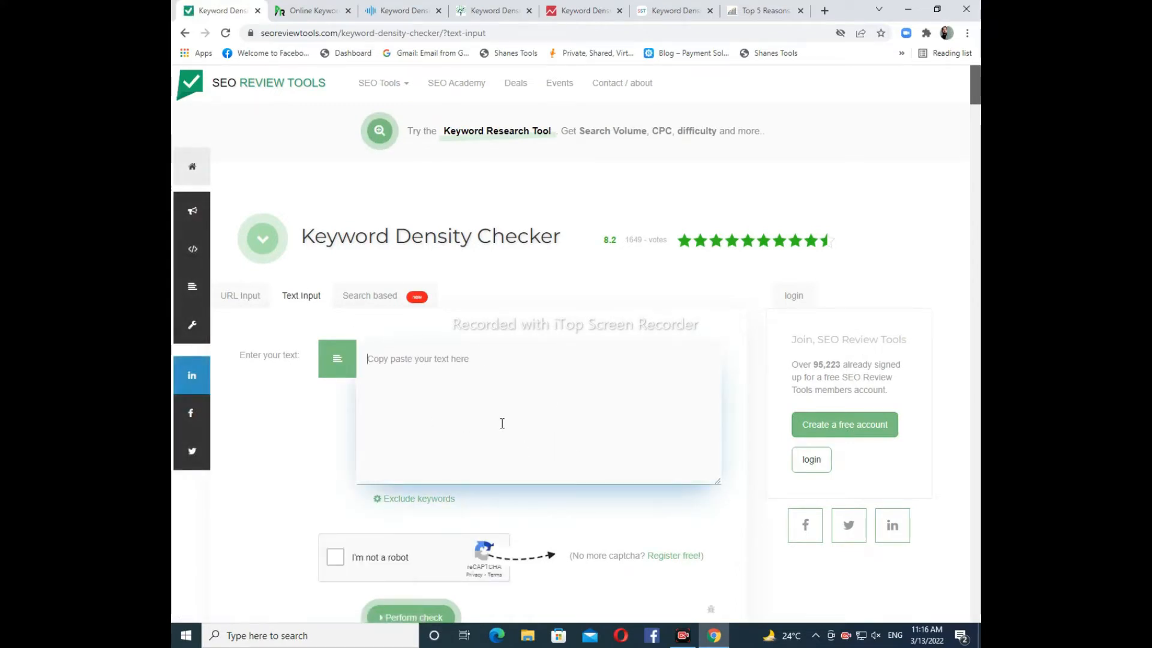
key(ctrl+v)
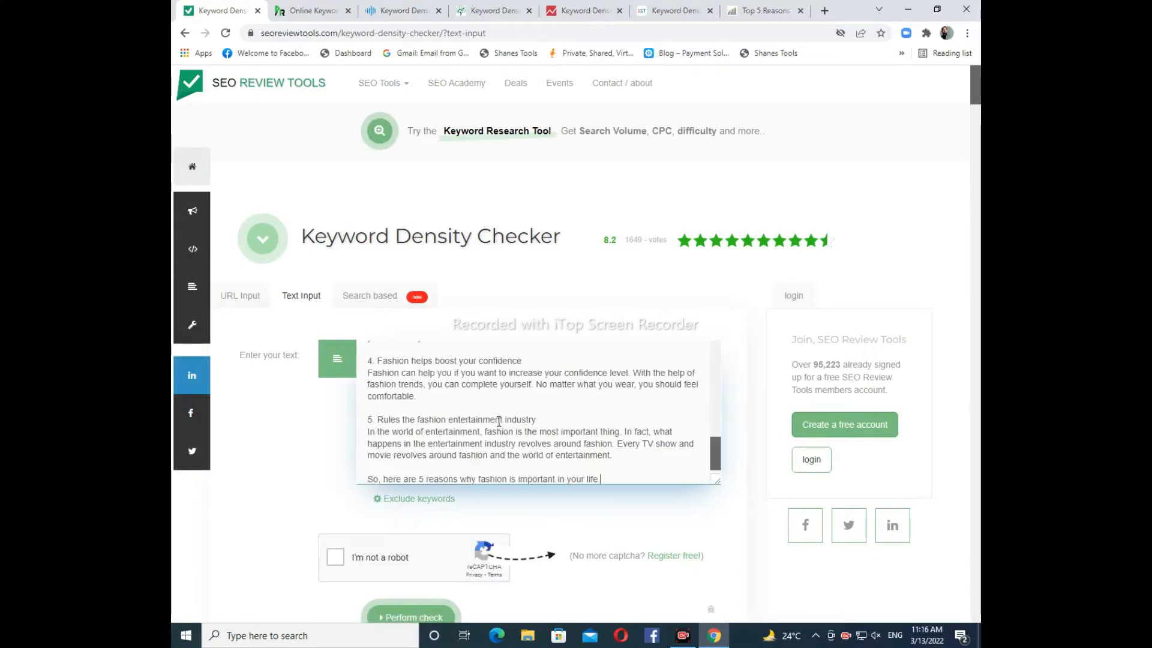
scroll(388, 500, down, 3)
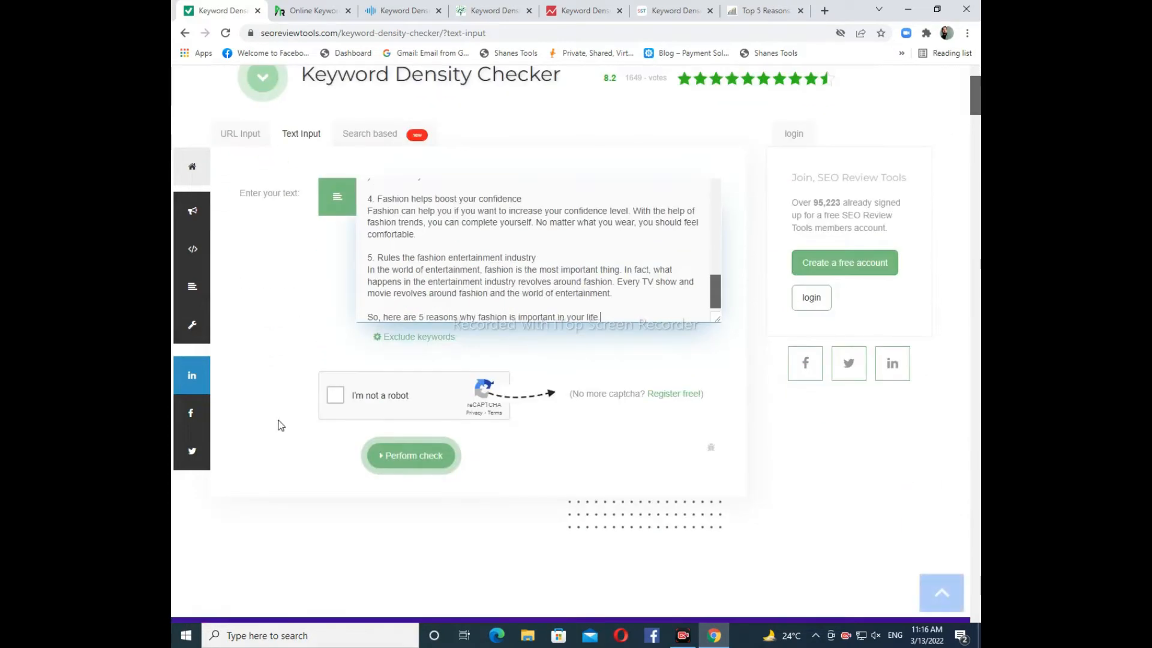
click(331, 398)
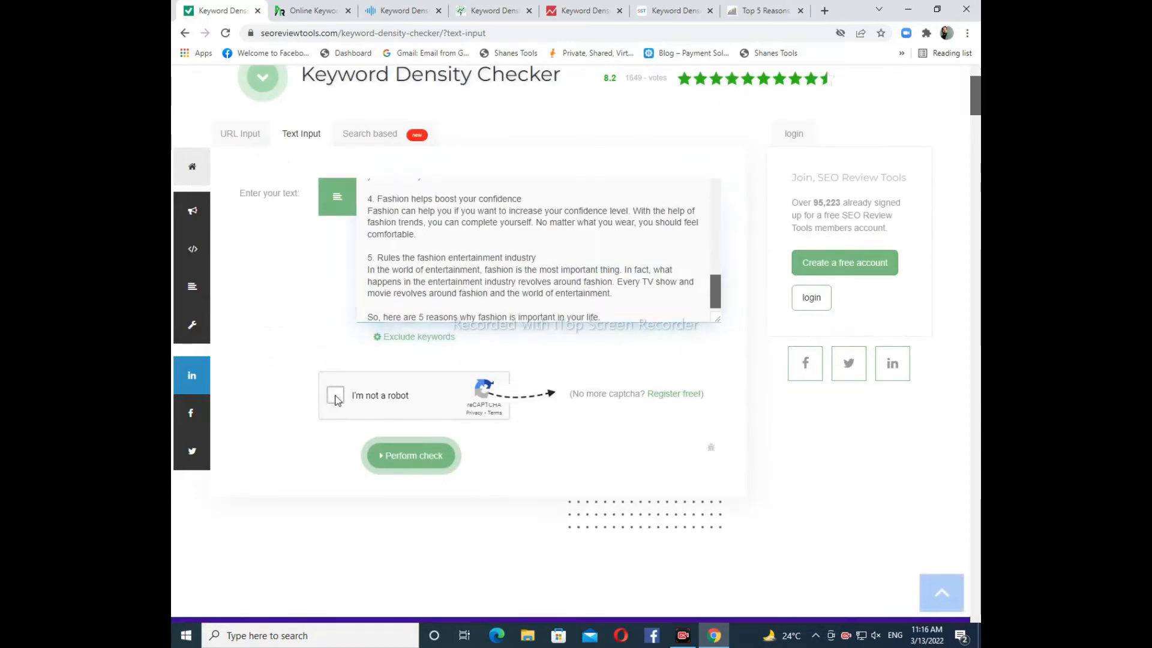
click(411, 466)
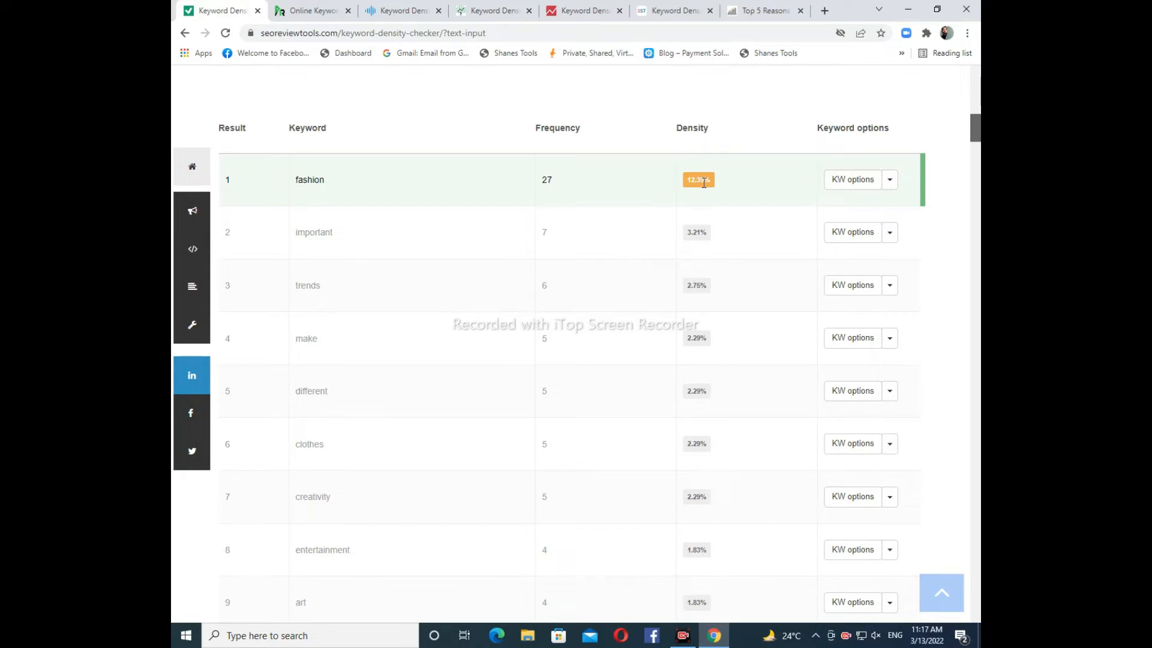
Step: Examine the frequency and density tables for the article's two-word and three-word phrases
drag(979, 136, 978, 174)
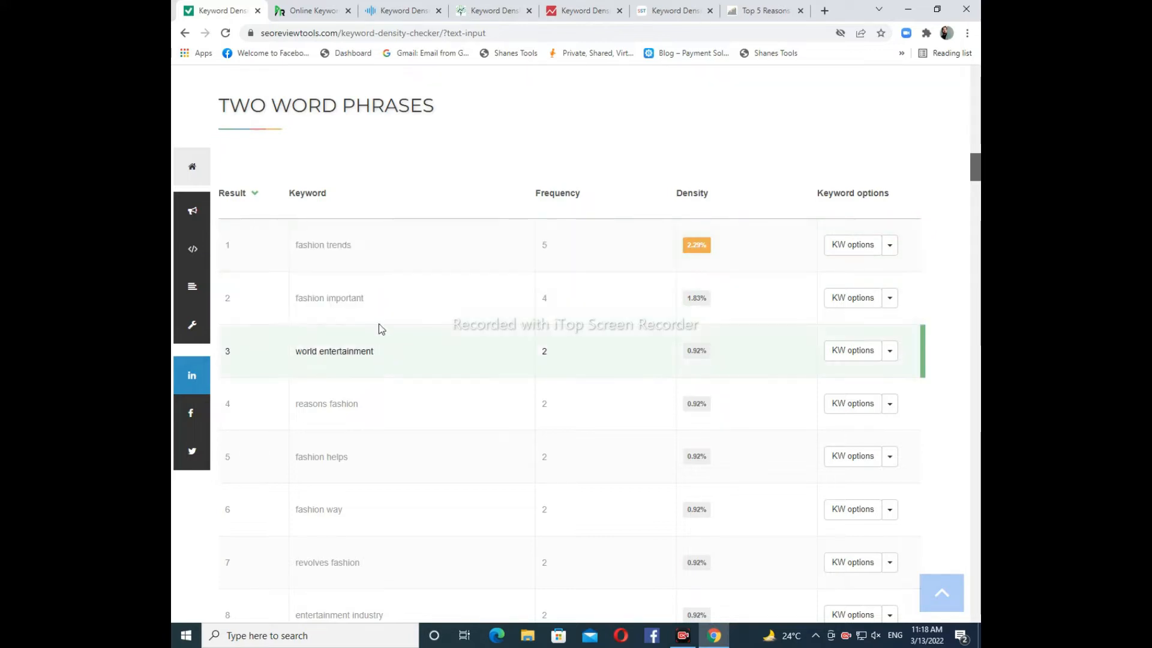
scroll(470, 316, down, 13)
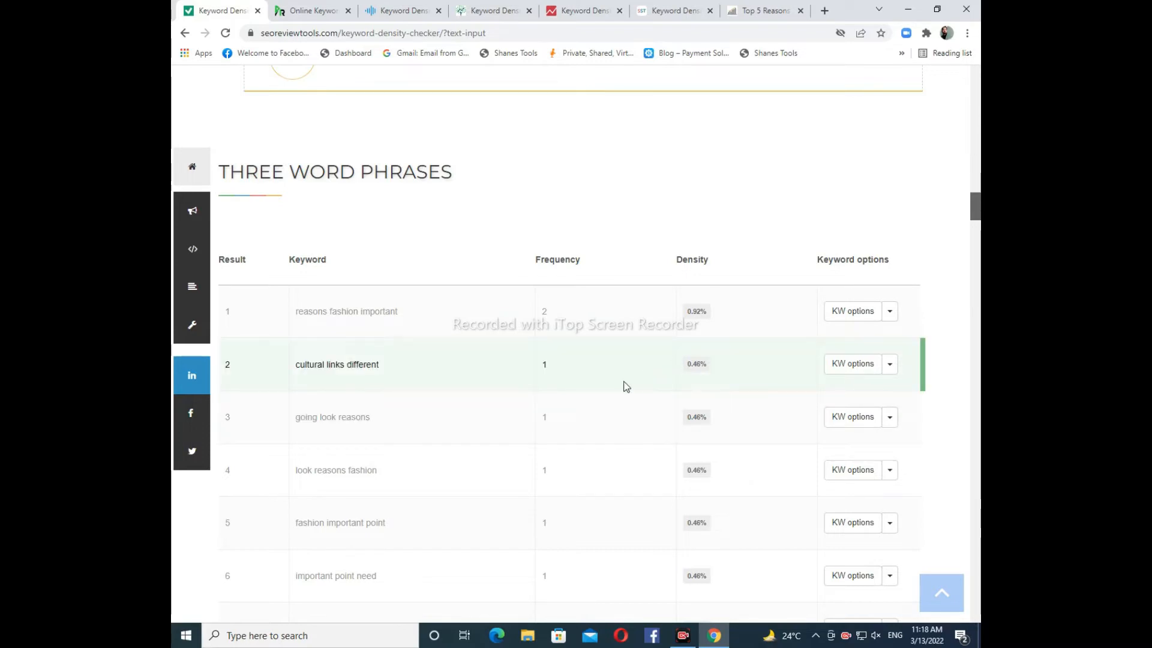
mouse_move(976, 222)
mouse_down()
mouse_move(979, 265)
mouse_move(978, 226)
mouse_up()
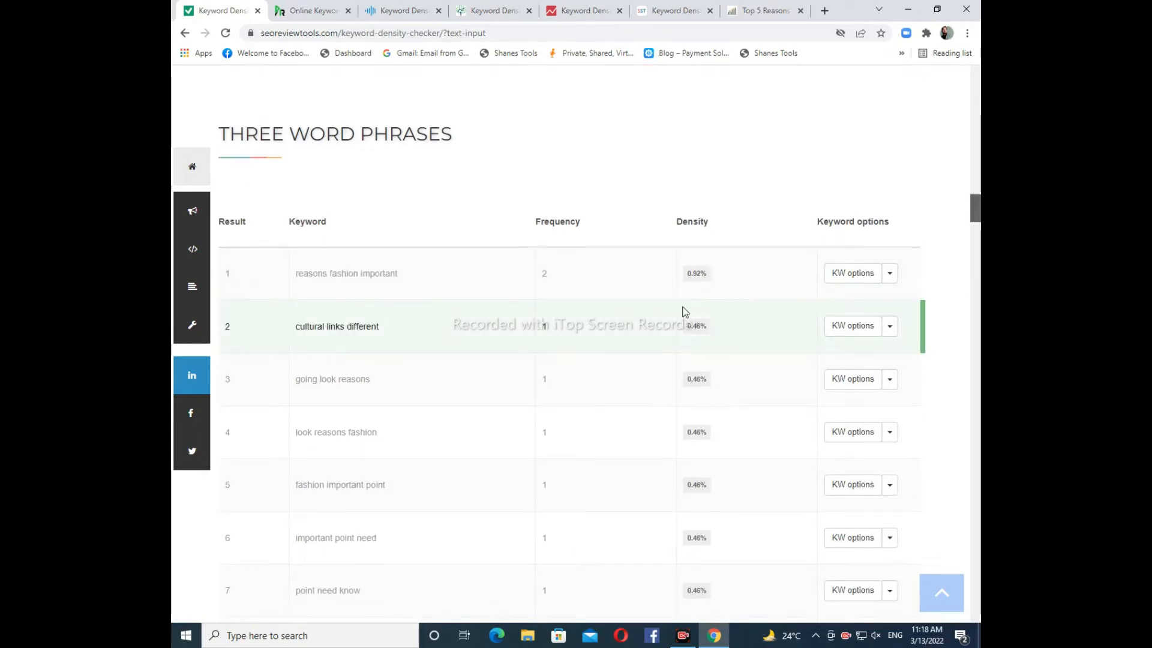
Step: Run the pasted fashion article through Prepostseo's Keyword Density Checker and review its one-, two- and three-word density tables
key(ctrl+w)
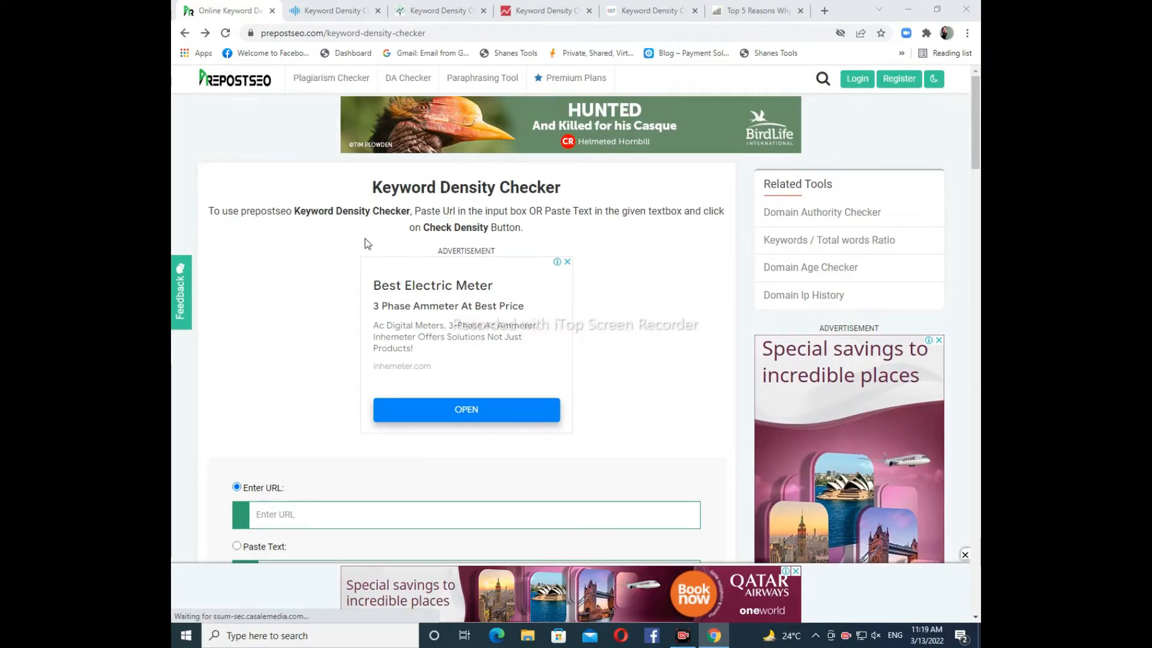
drag(978, 99, 979, 155)
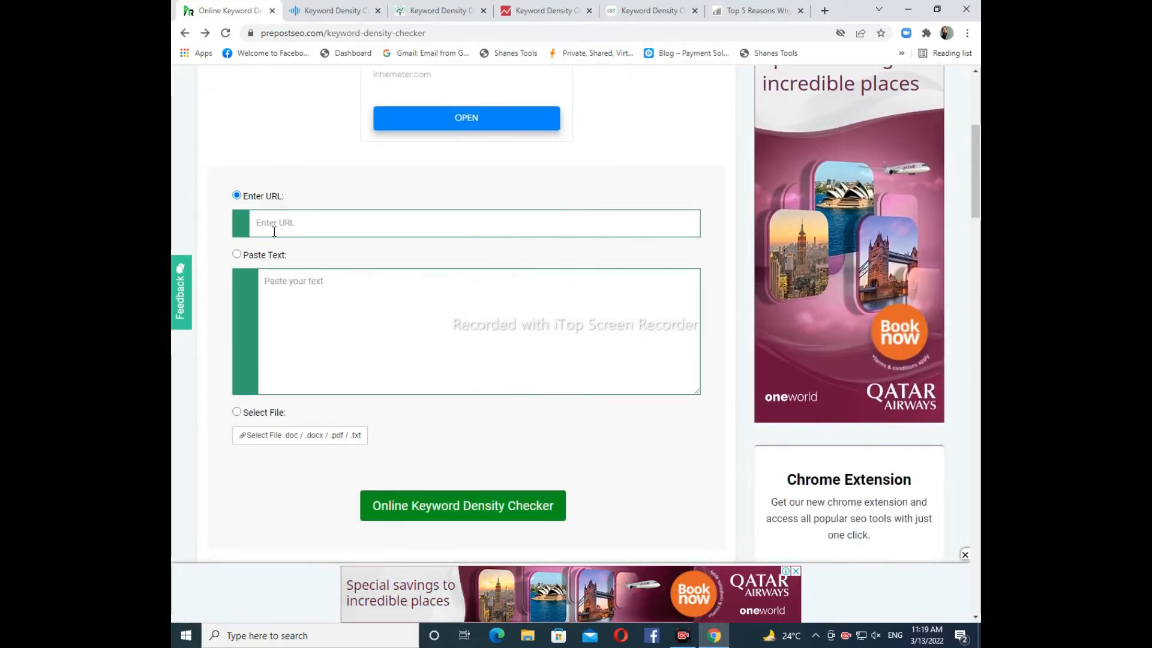
click(313, 225)
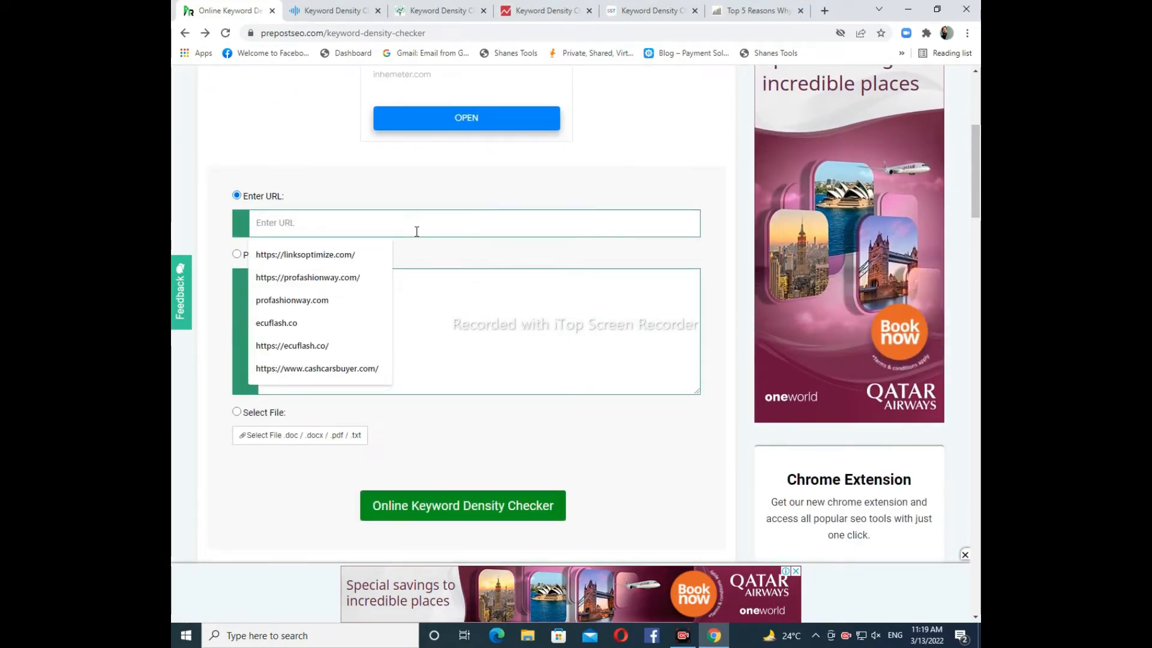
click(448, 310)
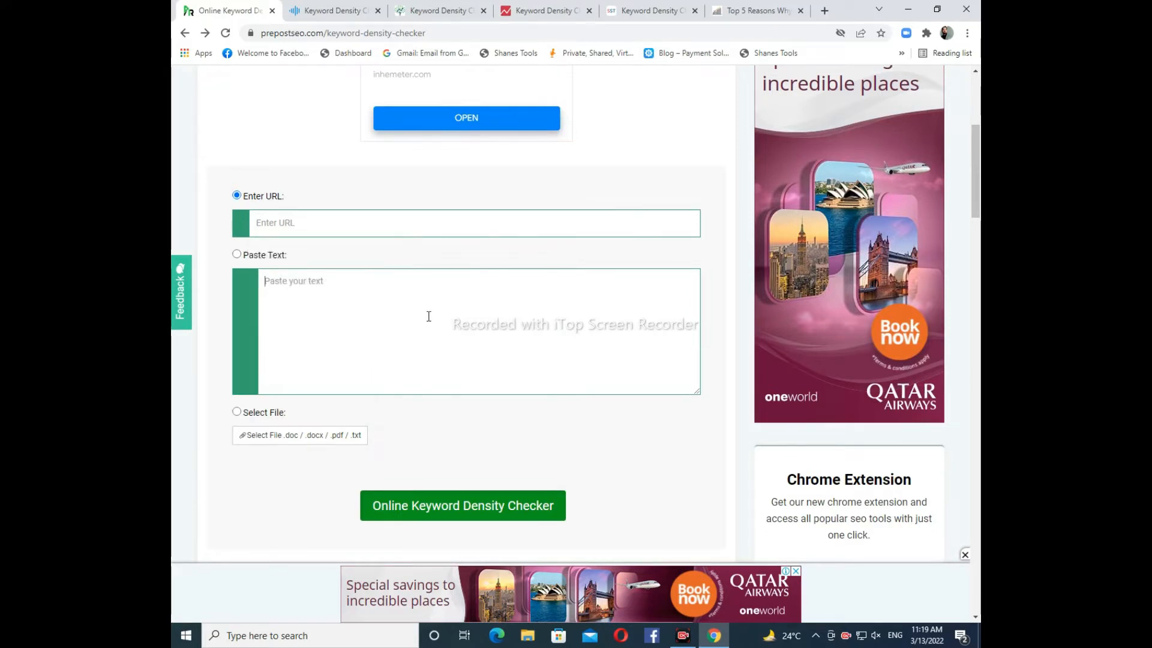
key(ctrl+v)
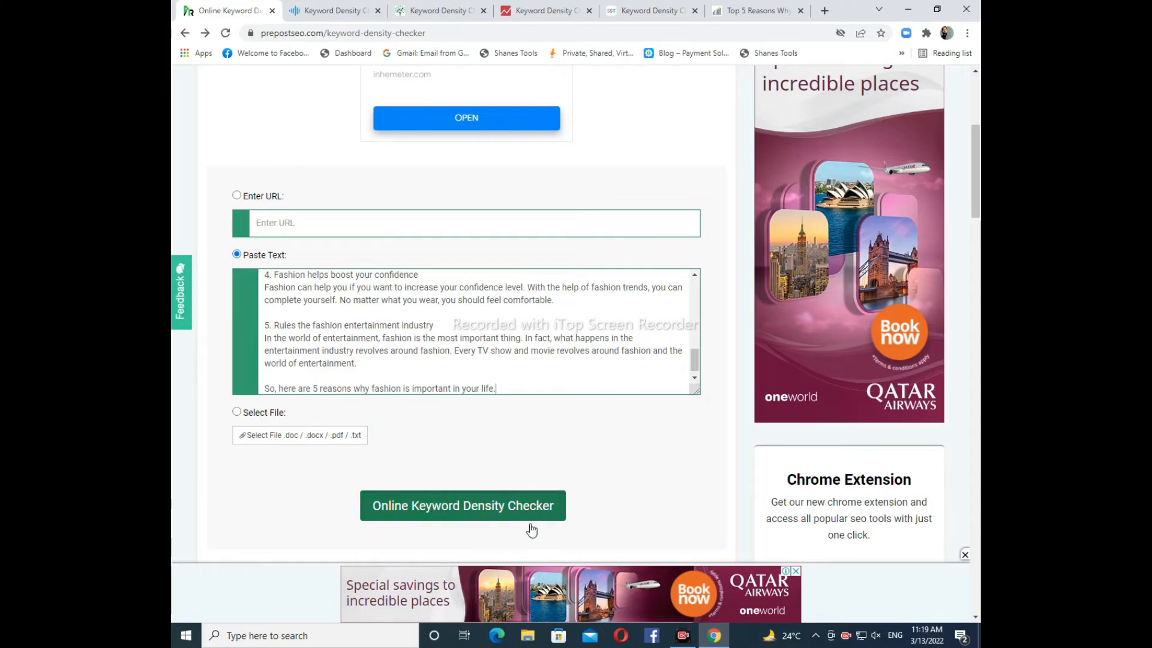
click(430, 506)
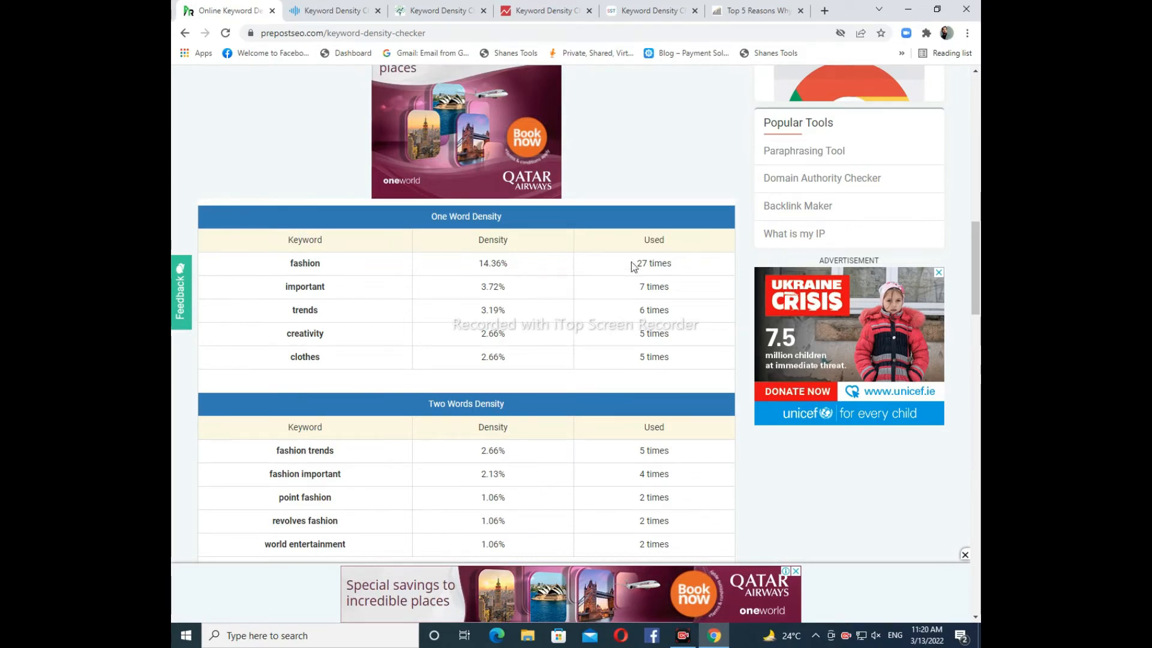
scroll(309, 235, down, 3)
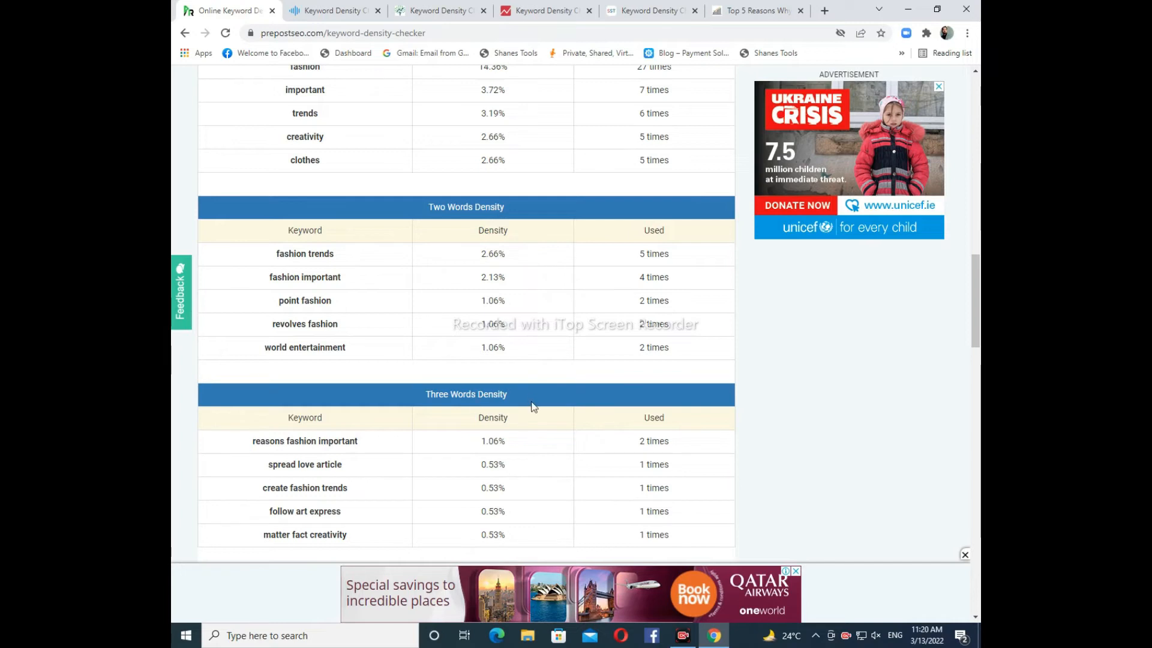
scroll(304, 255, down, 4)
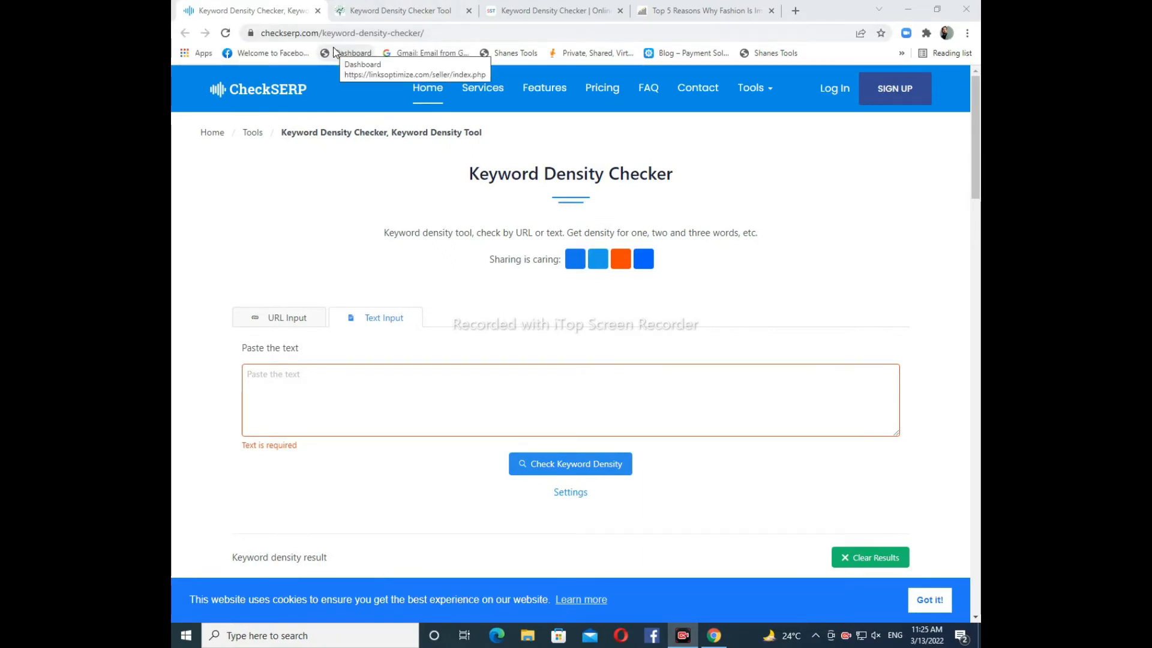
Step: Look at the CheckSERP keyword density checker's web address and its URL input option
click(477, 33)
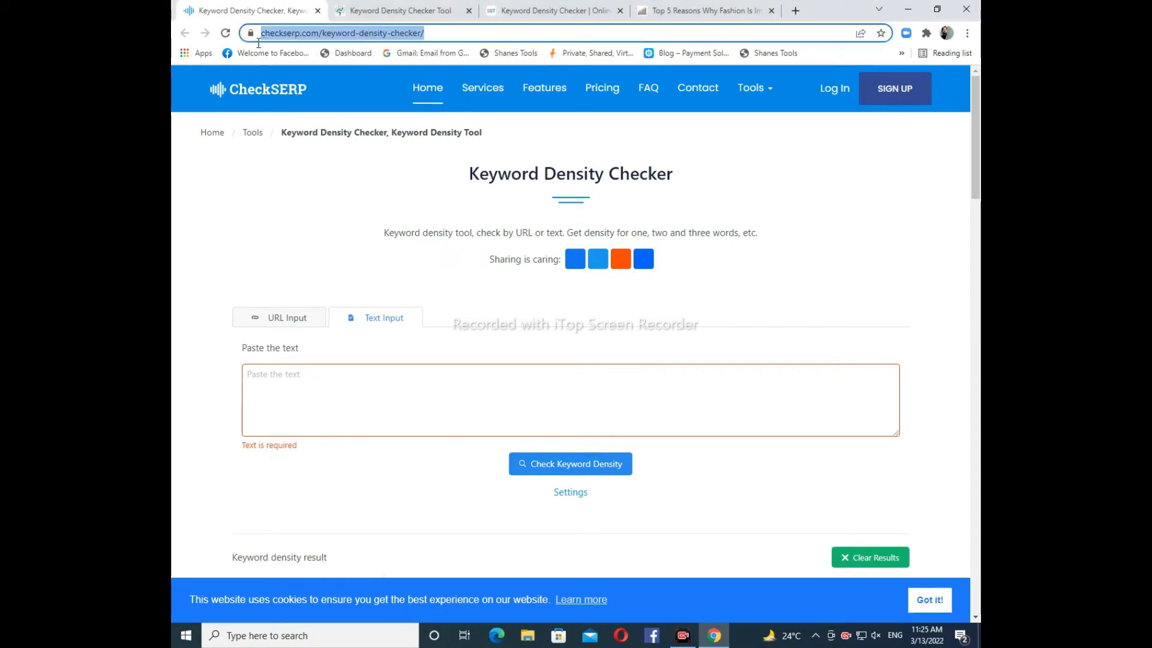
click(468, 35)
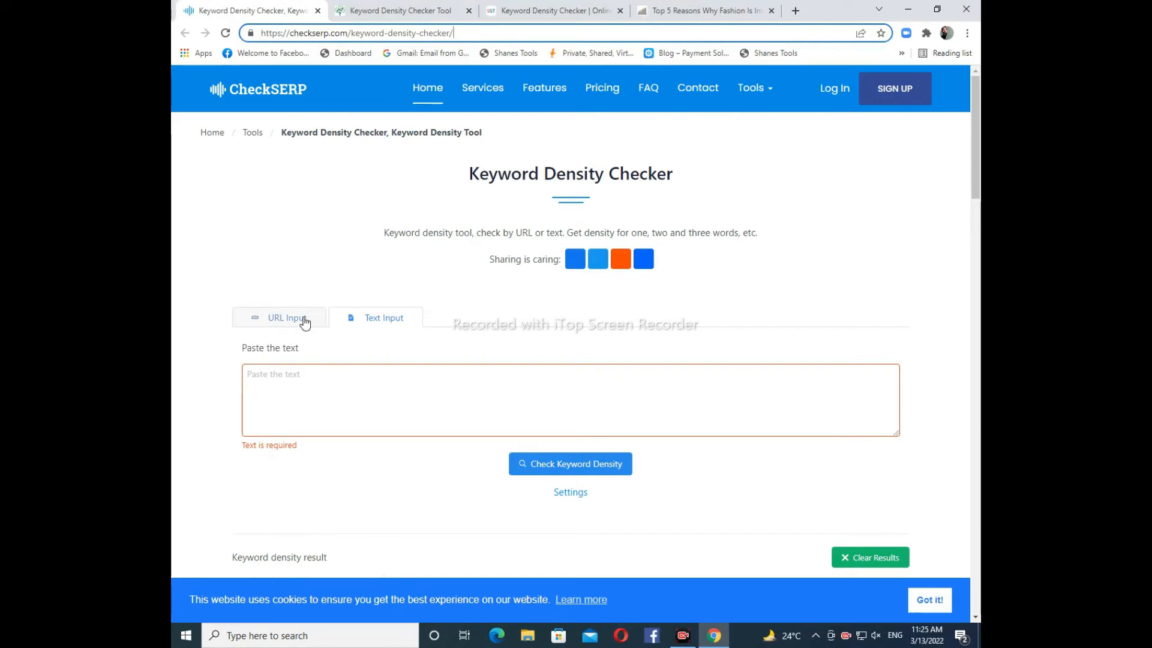
click(285, 319)
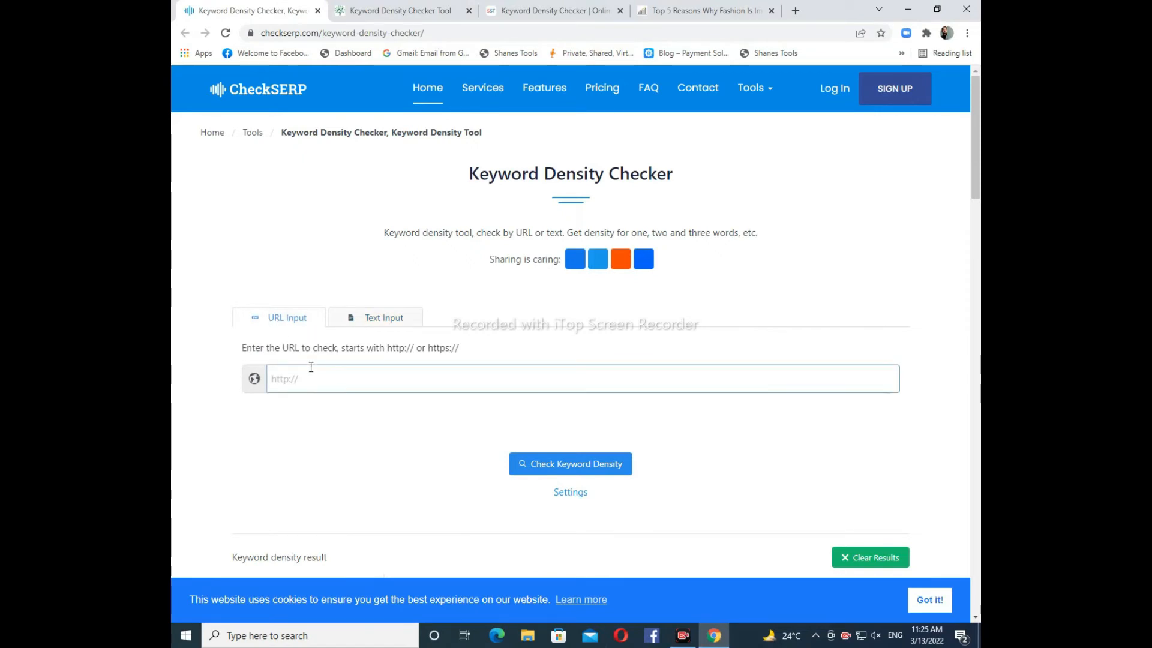
Step: Paste the fashion article as text input in CheckSERP and check its keyword density
click(384, 326)
click(379, 386)
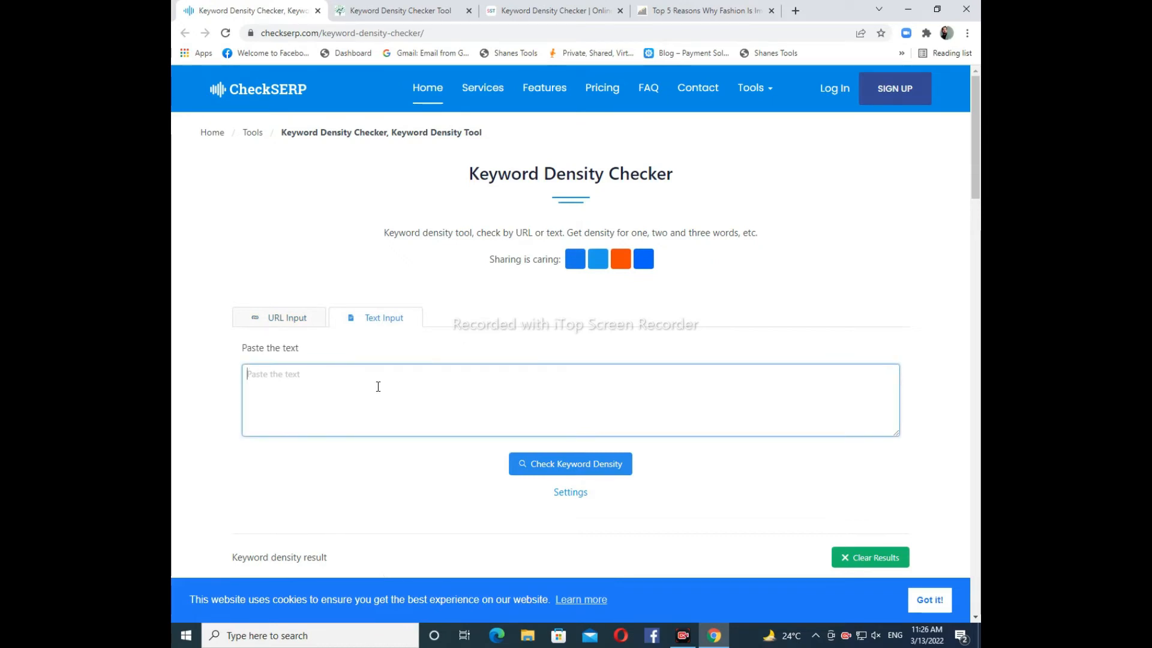
key(ctrl+v)
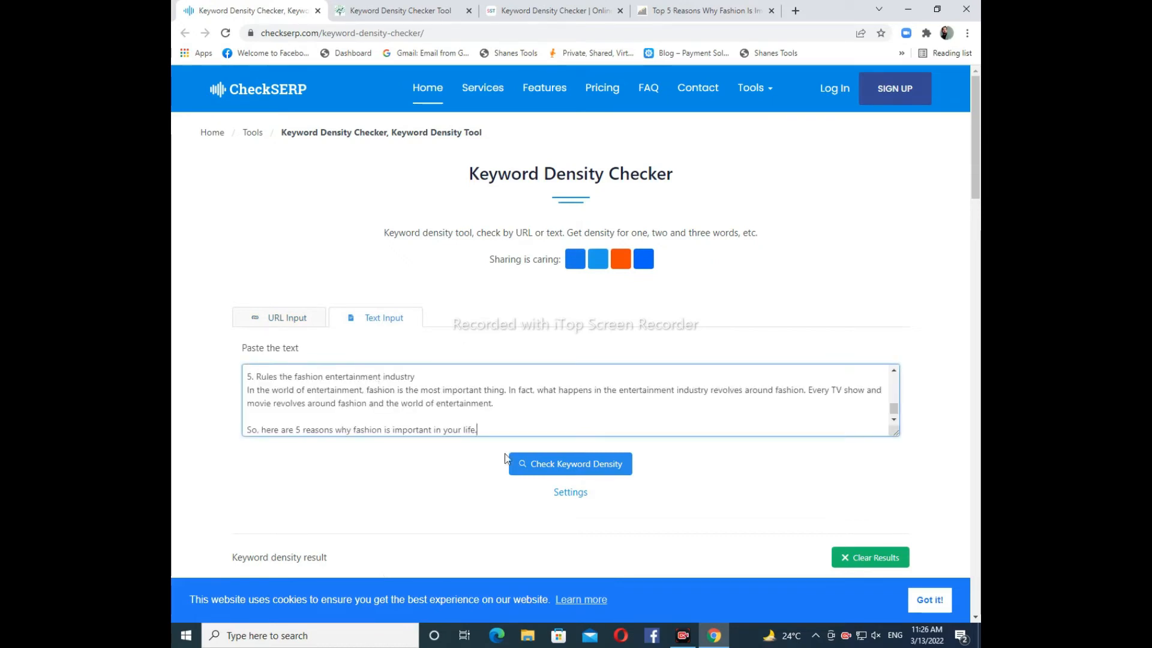
click(555, 474)
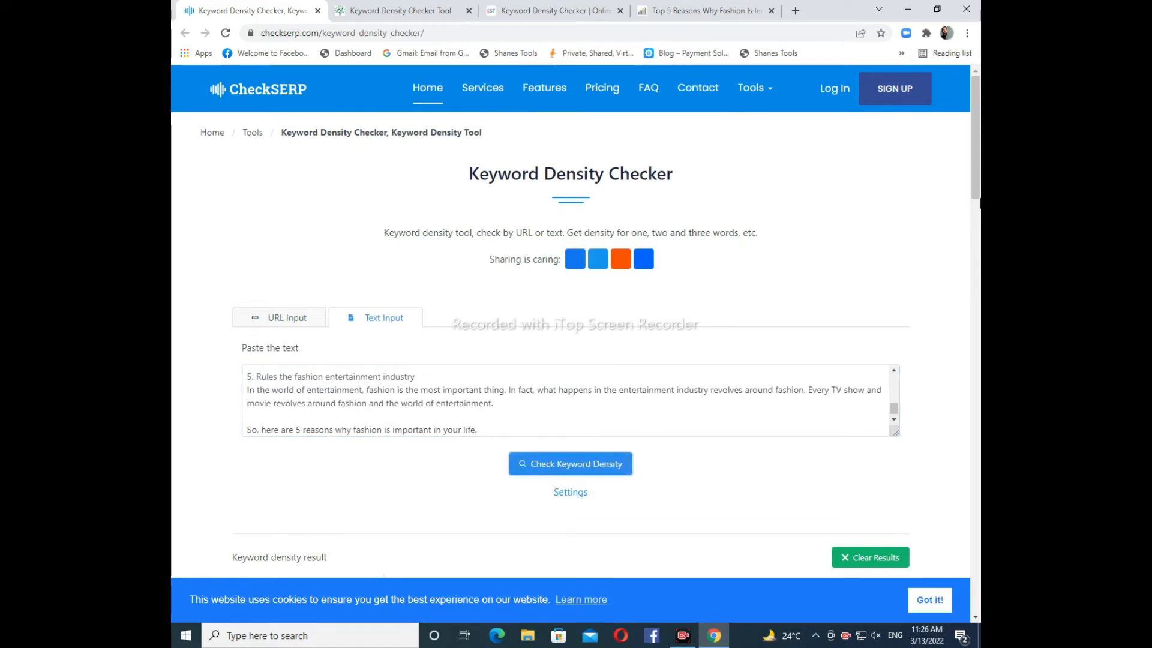
Step: Display the one-word keyword density results and examine each keyword's frequency and percentage
scroll(980, 209, down, 7)
drag(980, 266, 980, 261)
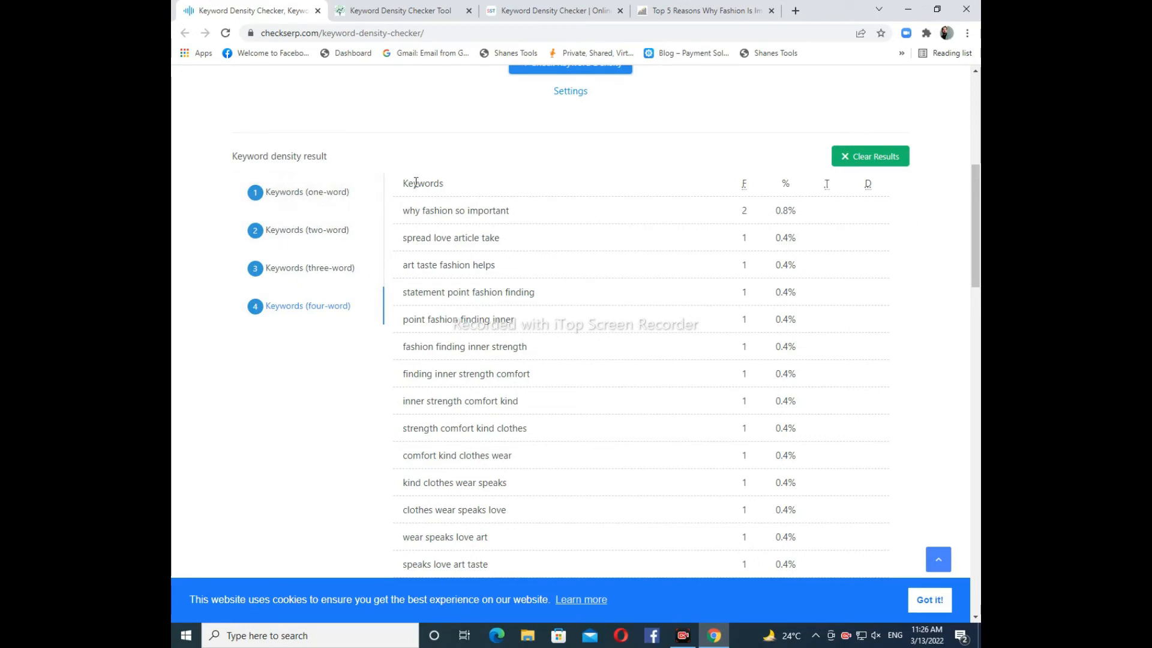
drag(975, 215, 975, 195)
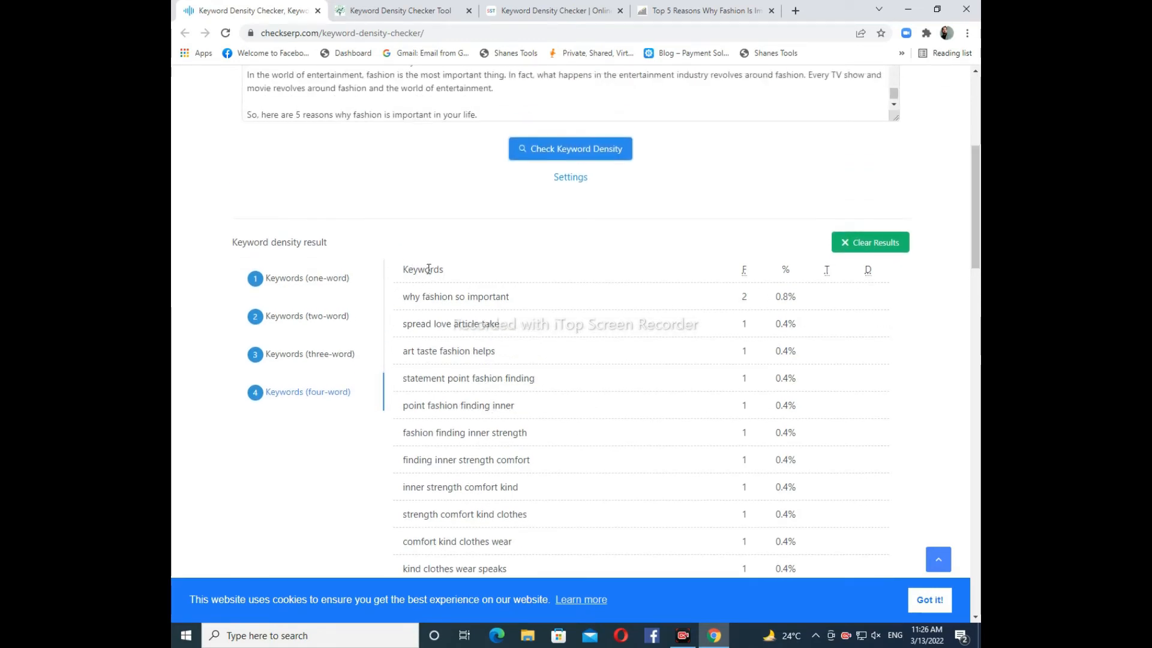
click(317, 279)
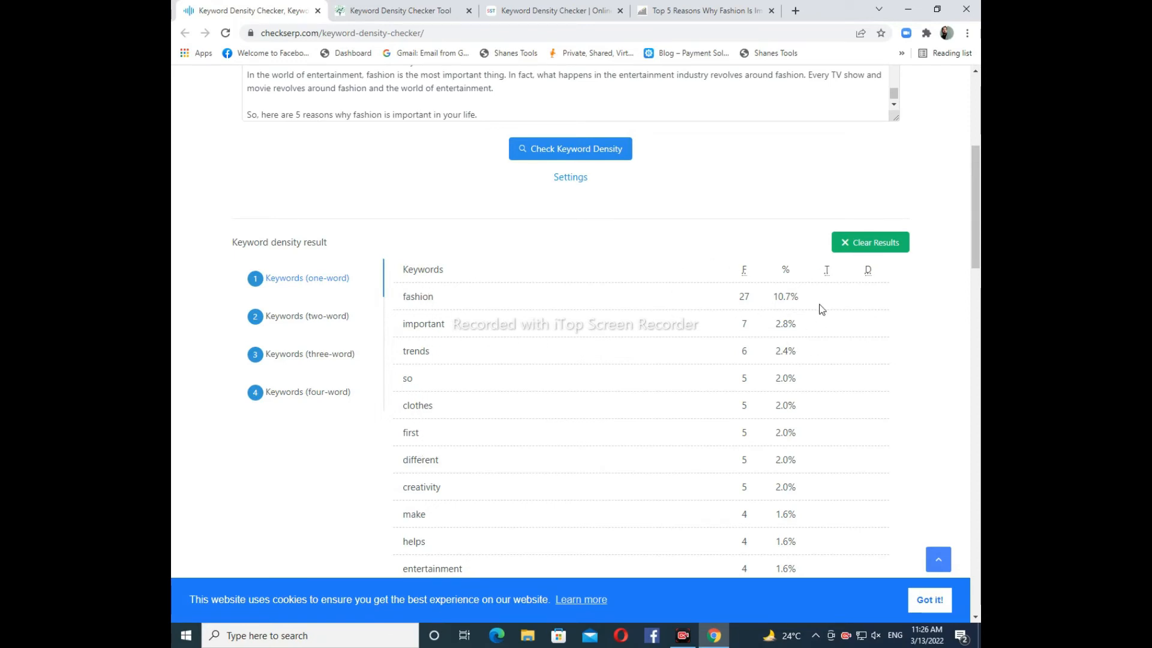
scroll(978, 225, down, 1)
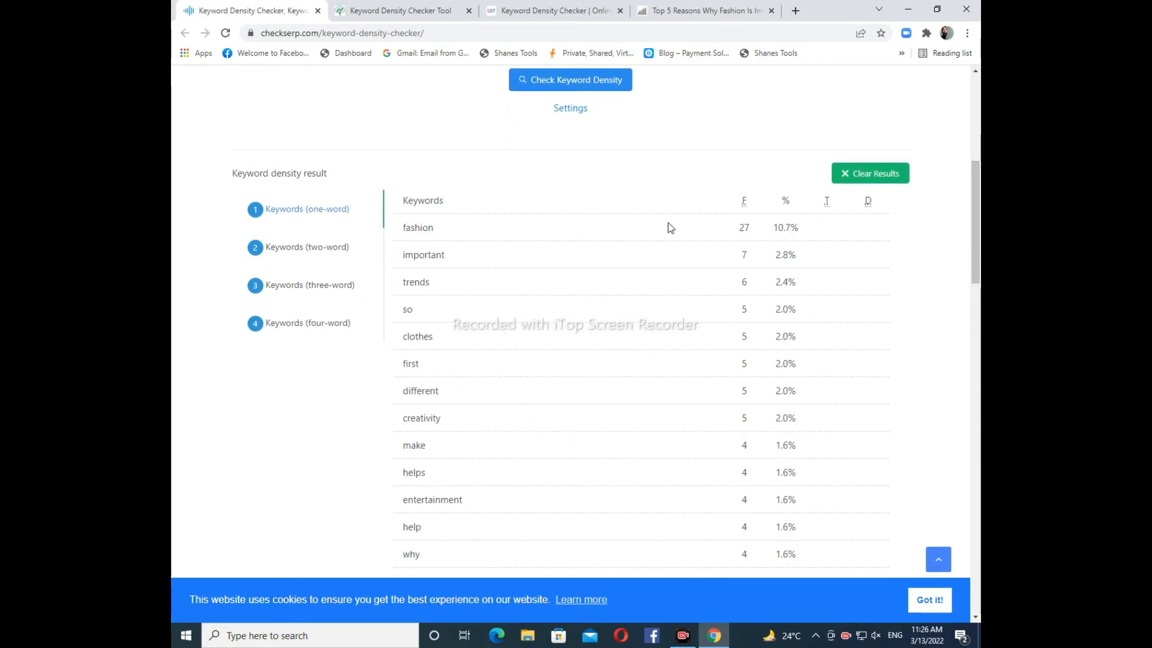
Step: Examine the two-word, three-word and four-word keyword density results in turn
click(301, 250)
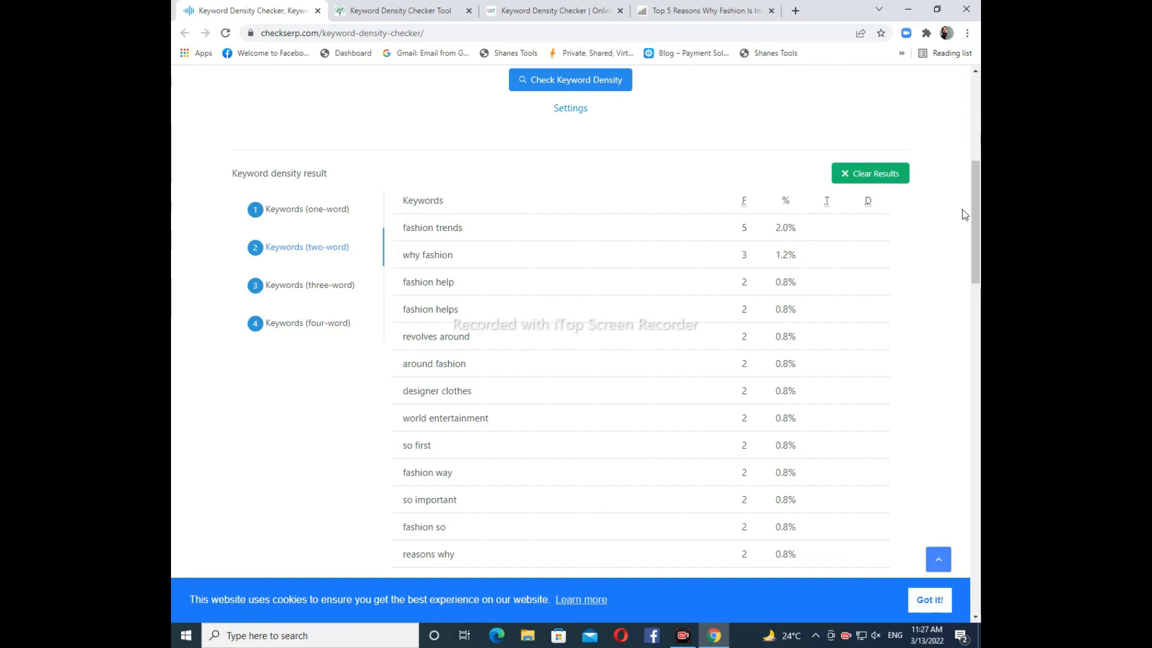
drag(975, 215, 976, 219)
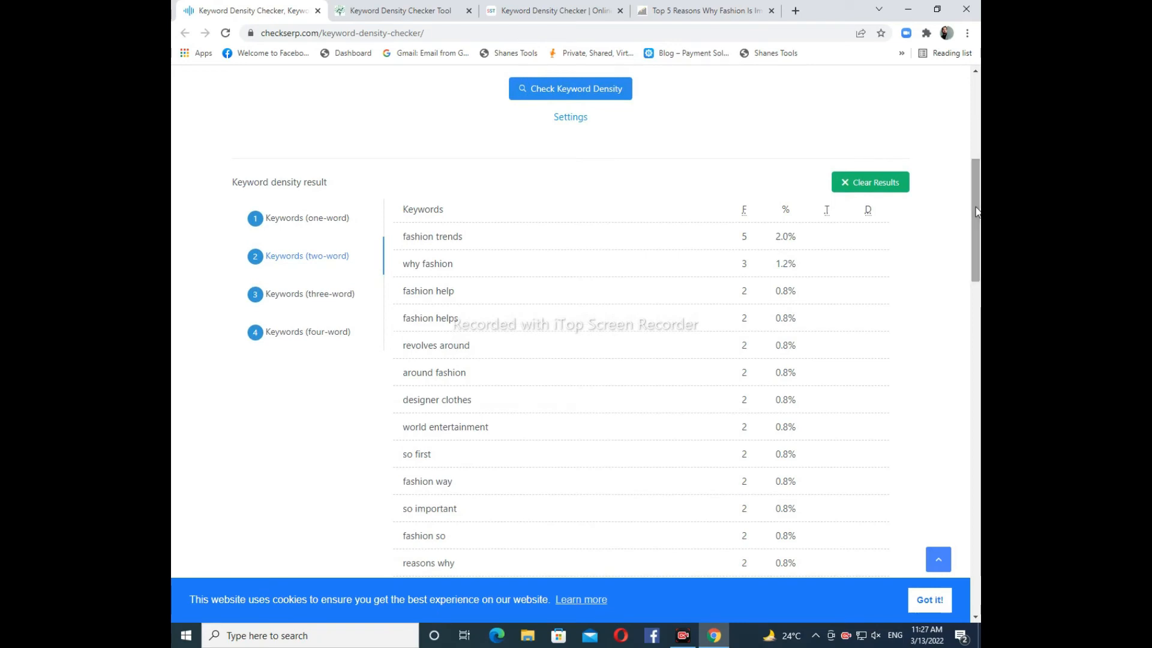
click(304, 302)
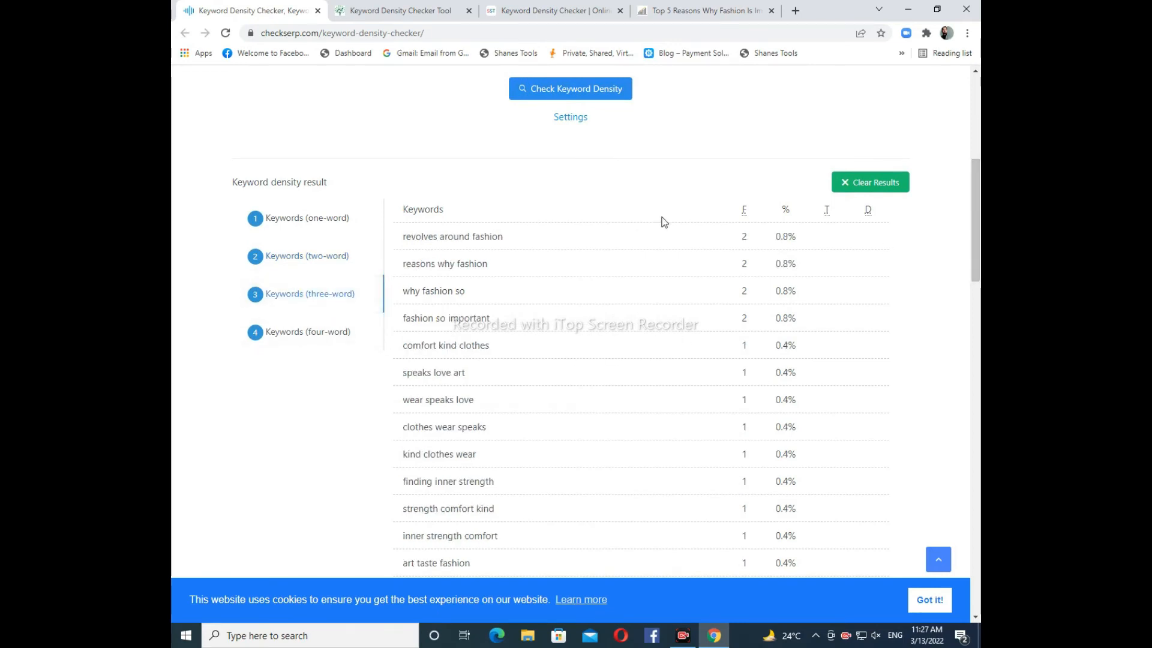
click(269, 336)
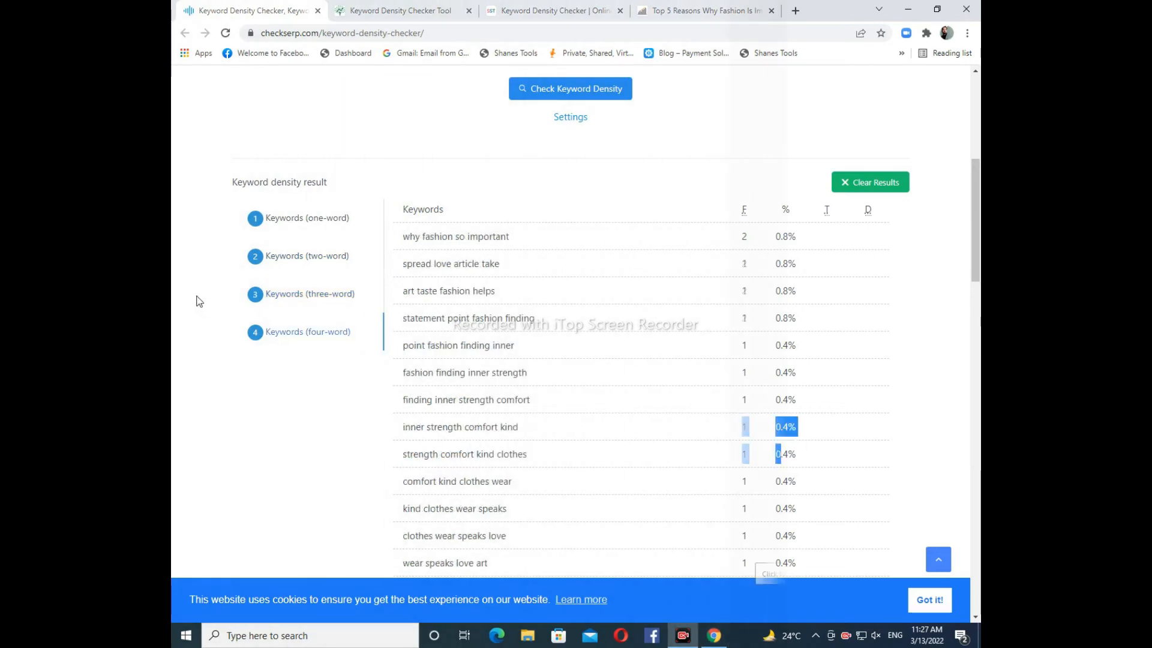